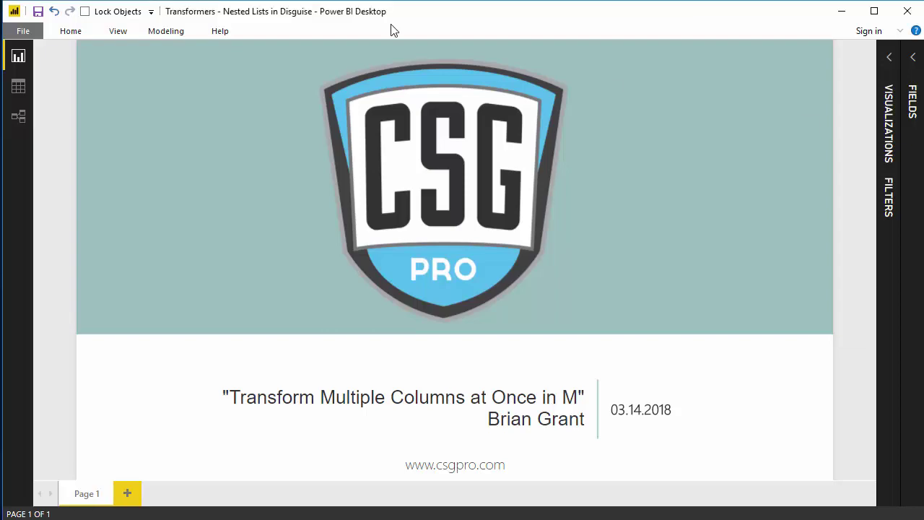
Open the Power Query Editor and look across all the columns of the SampleData query.
left_click(75, 35)
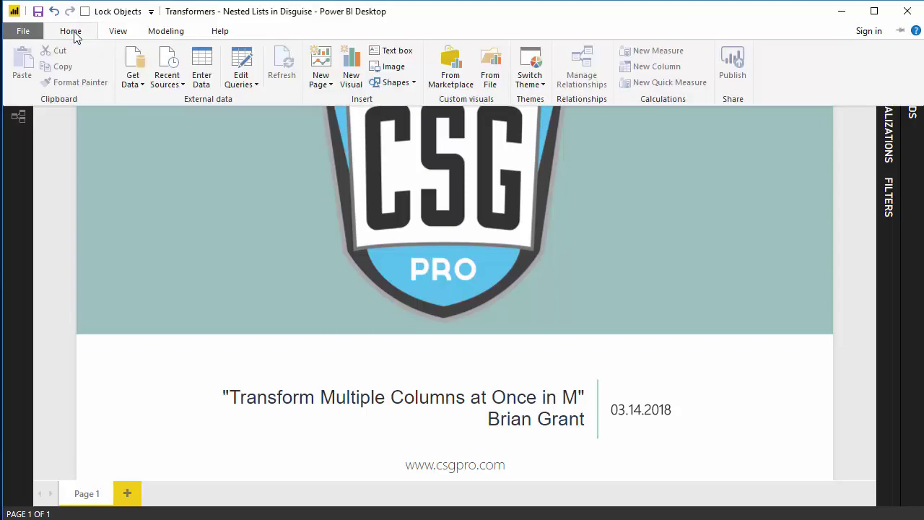
left_click(243, 61)
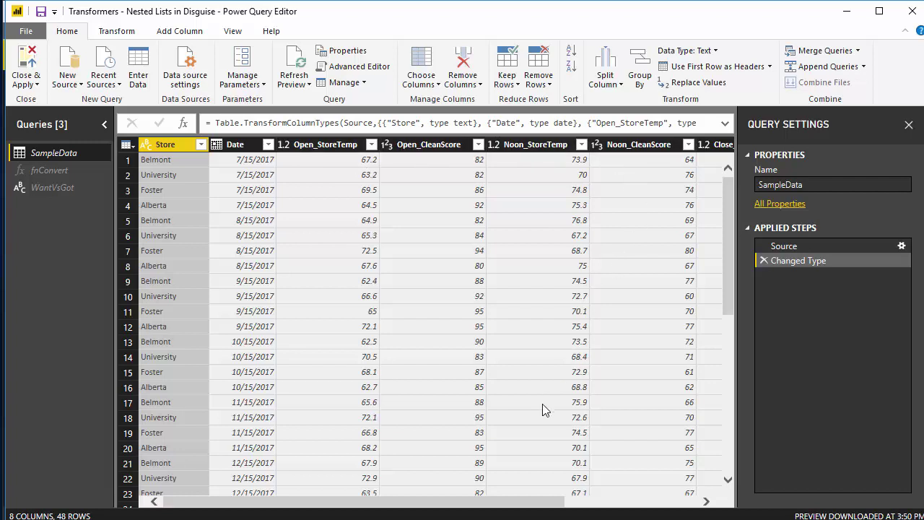
left_click_drag(517, 504, 661, 504)
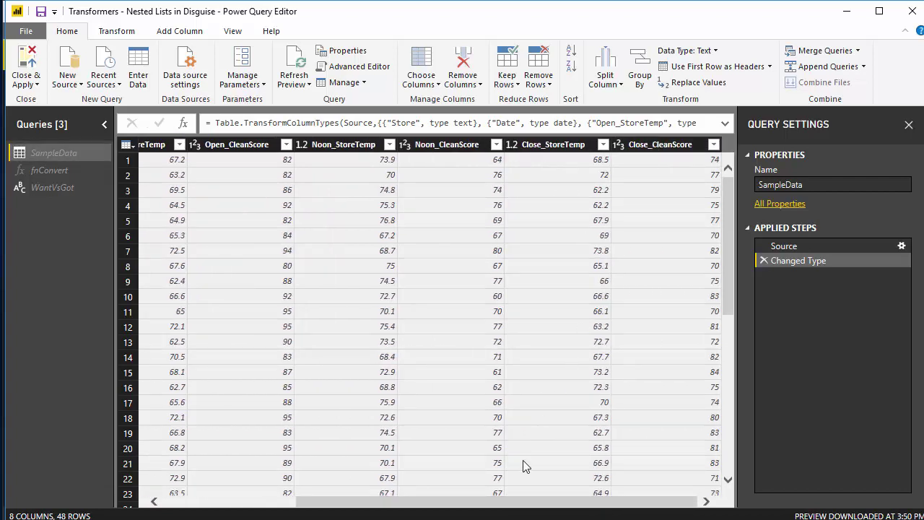
left_click_drag(530, 501, 189, 486)
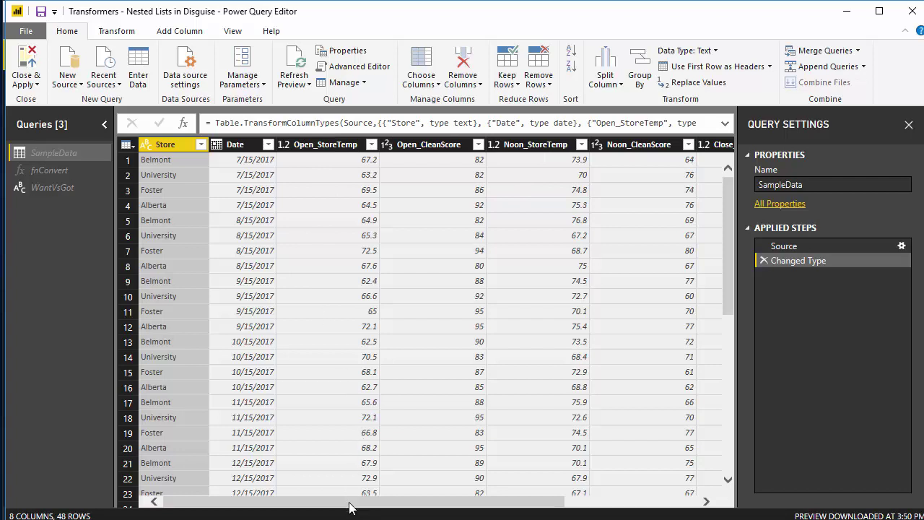
left_click_drag(348, 501, 504, 492)
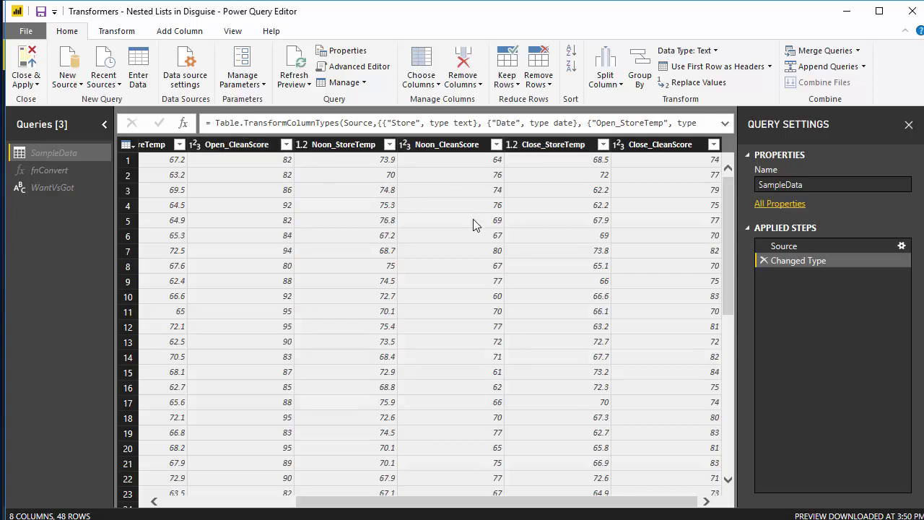
left_click_drag(415, 508, 328, 495)
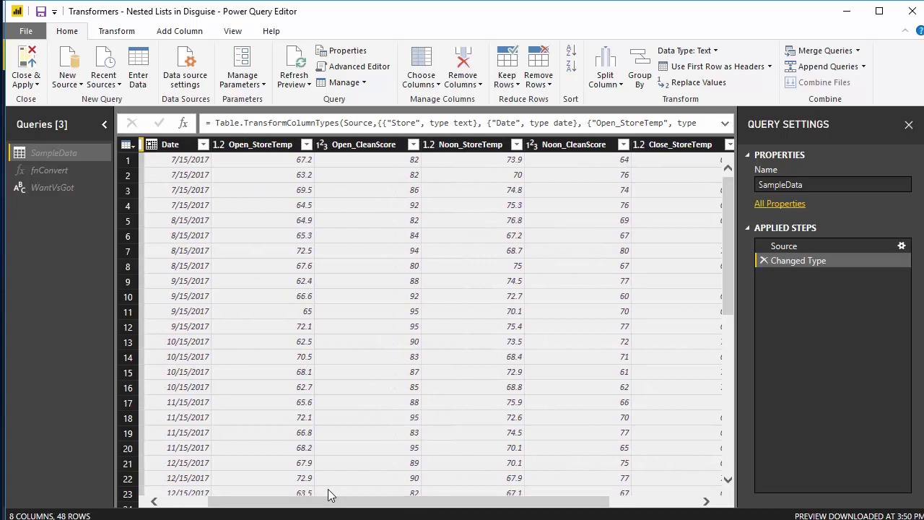
Apply the Absolute Value transform to the Open_StoreTemp, Noon_StoreTemp and Close_StoreTemp columns.
left_click(259, 147)
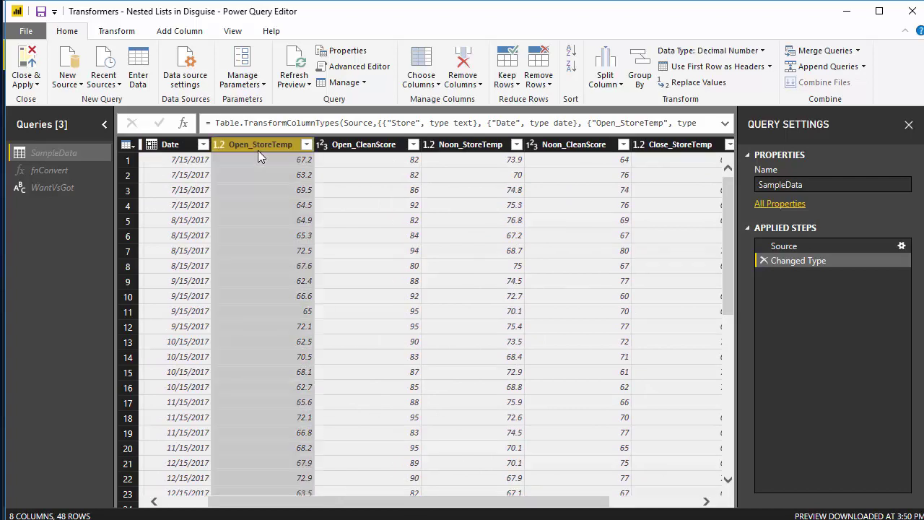
left_click(480, 145, "ctrl")
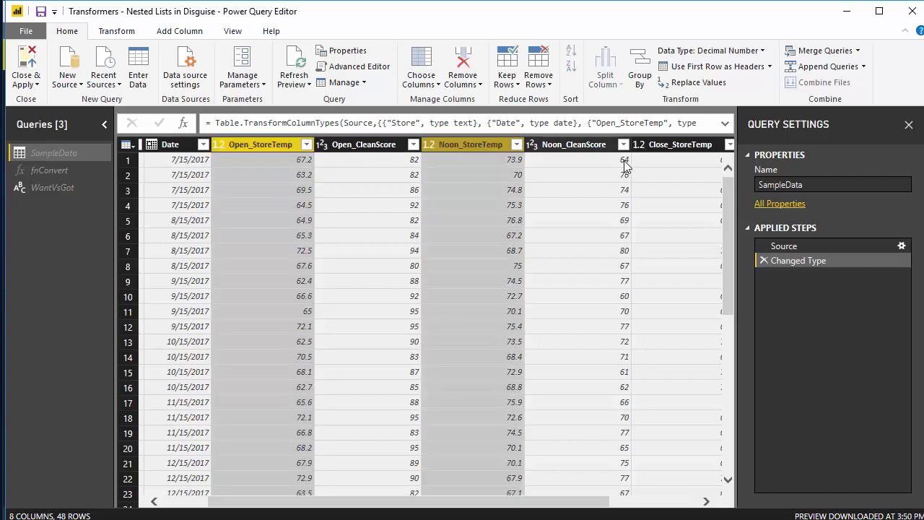
left_click(679, 143, "ctrl")
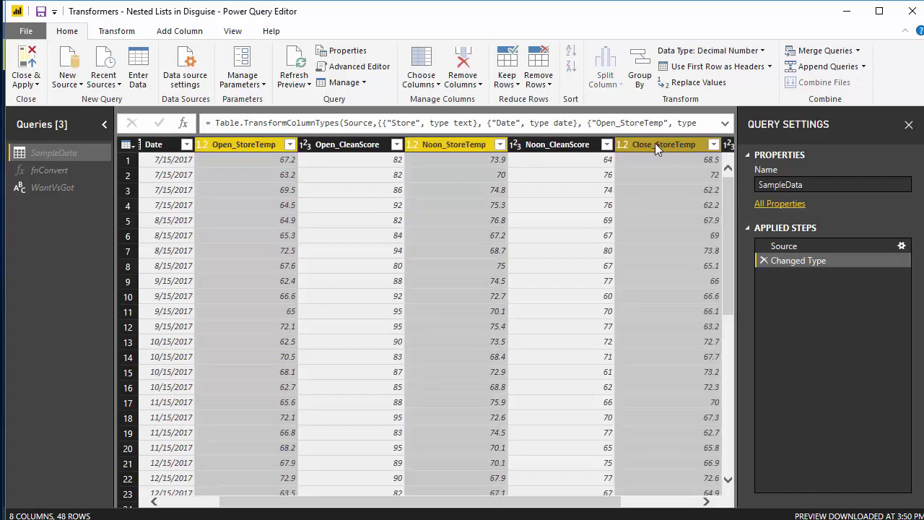
right_click(655, 143)
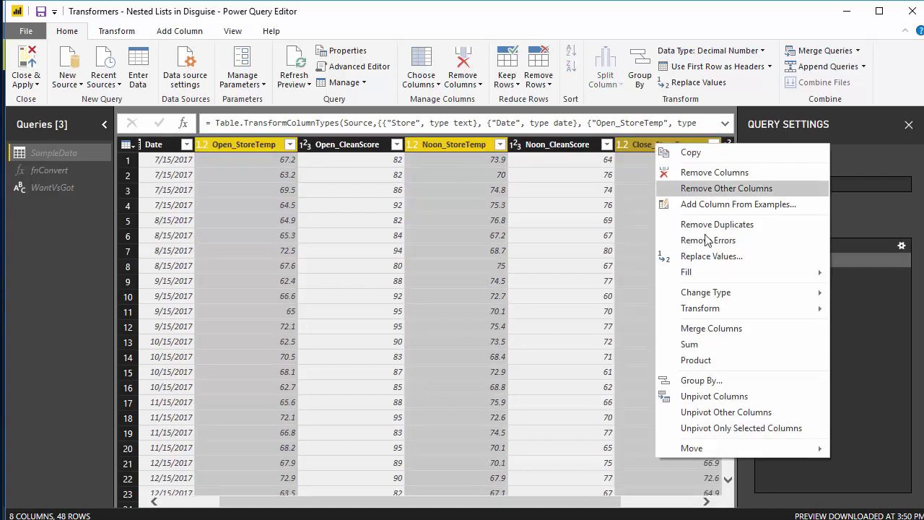
mouse_move(735, 309)
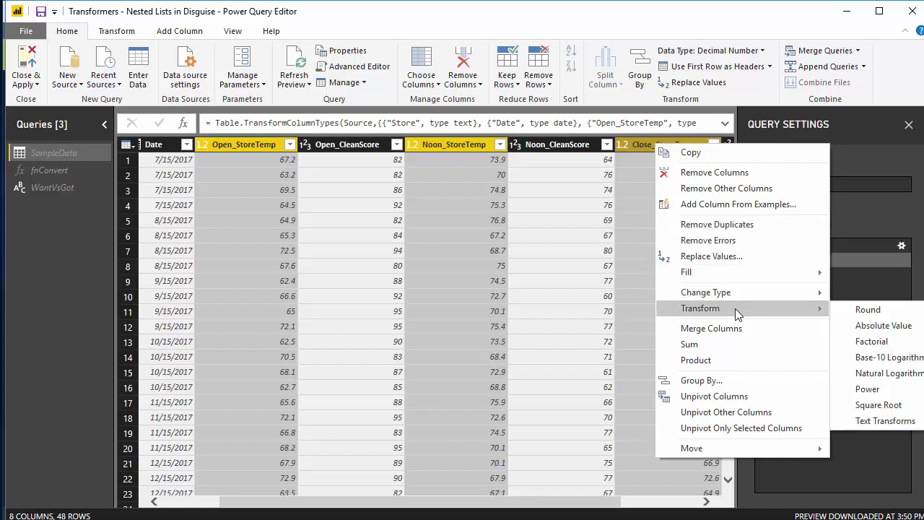
left_click(875, 327)
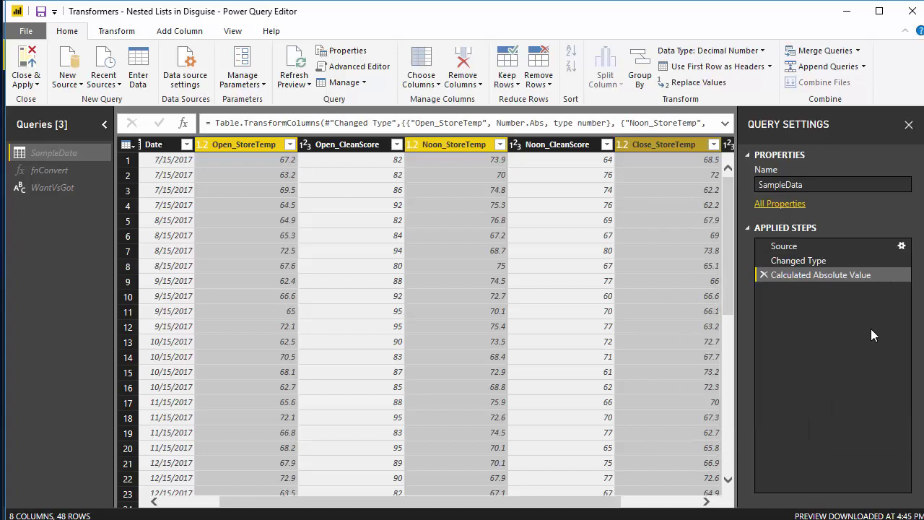
Expand the formula, replace Number.Abs with fnConvert for Open_StoreTemp, and copy the function name.
left_click(726, 122)
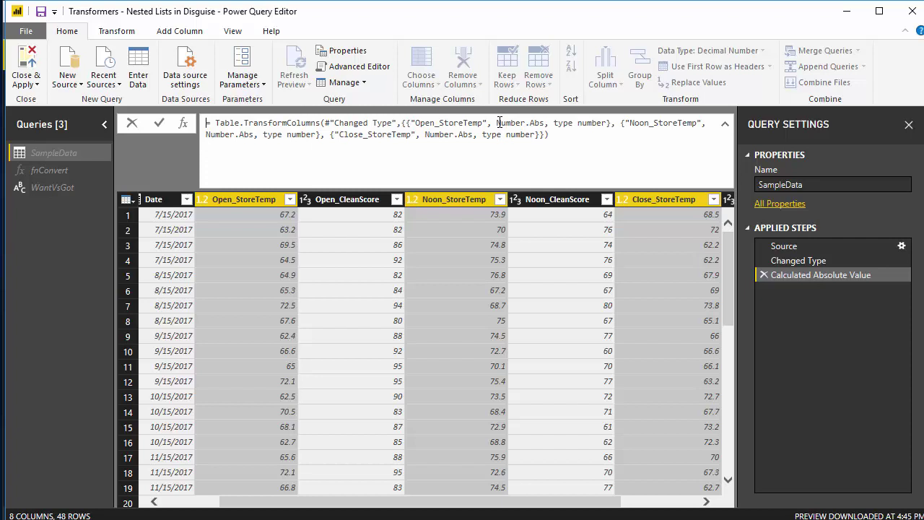
left_click_drag(497, 123, 540, 123)
key("shift+Right")
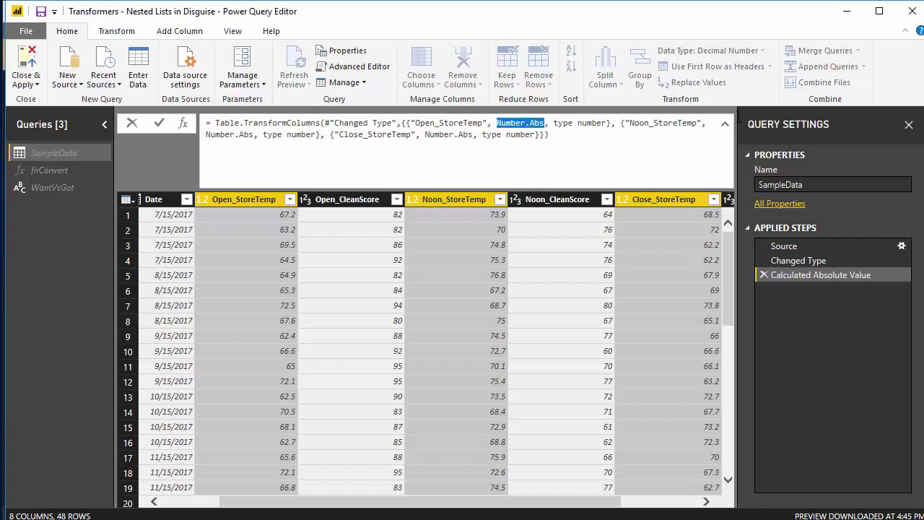
type("fnConvert")
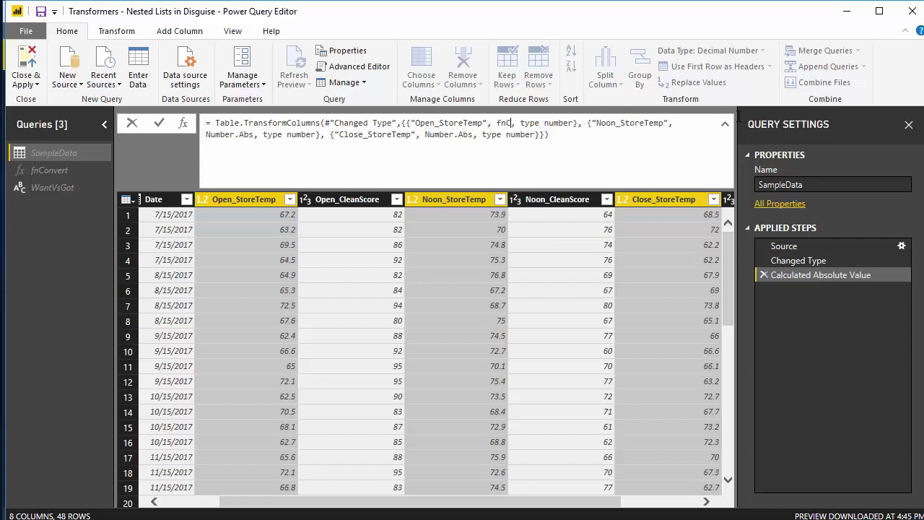
key("shift+Left")
key("shift+Left")
key("shift+Left")
key("shift+Left")
key("shift+Left")
key("shift+Left")
key("shift+Left")
key("shift+Left")
key("shift+Left")
key("ctrl+c")
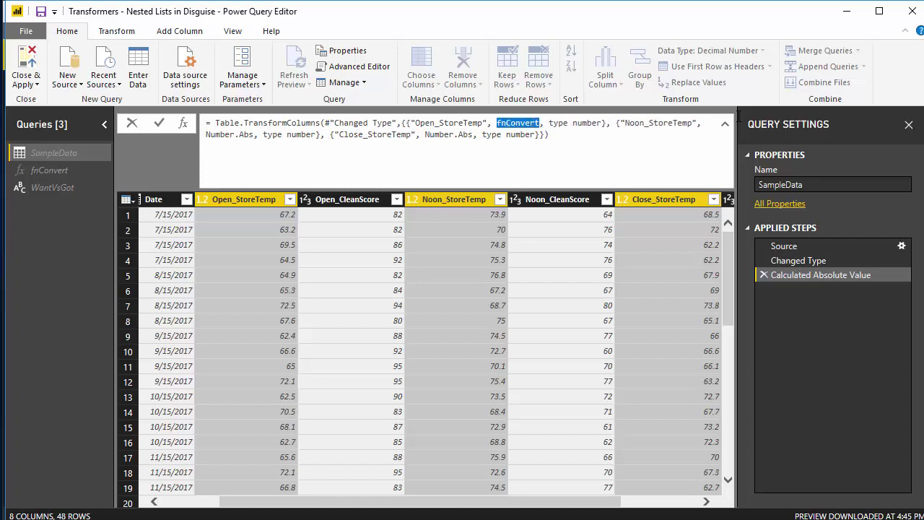
Replace Number.Abs with the copied fnConvert for Close_StoreTemp in the Table.TransformColumns formula.
key("Right")
key("shift+Left")
key("shift+Left")
key("shift+Left")
key("shift+Left")
key("shift+Left")
key("shift+Left")
key("shift+Left")
key("shift+Left")
key("shift+Left")
key("shift+Left")
key("shift+Left")
key("shift+Left")
key("shift+Right")
key("shift+Right")
key("ctrl+v")
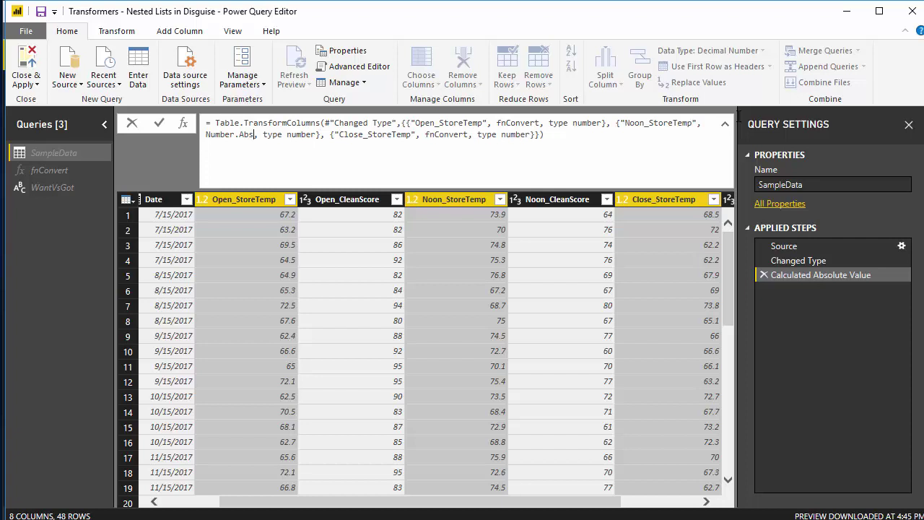
Replace Number.Abs with fnConvert for Noon_StoreTemp and apply the edited Table.TransformColumns formula.
key("shift+Right")
key("shift+Left")
key("shift+Left")
key("shift+Left")
key("shift+Left")
key("shift+Left")
key("shift+Left")
key("shift+Left")
key("shift+Left")
key("shift+Left")
key("ctrl+v")
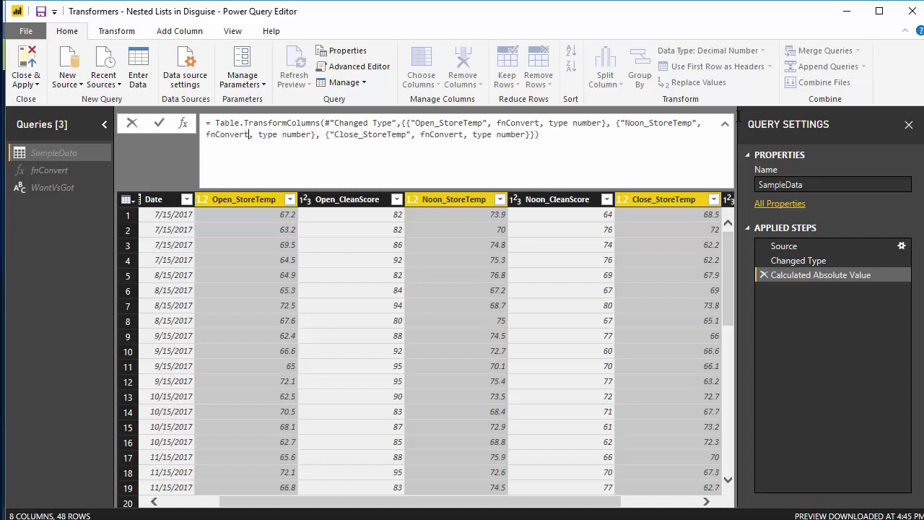
key("Return")
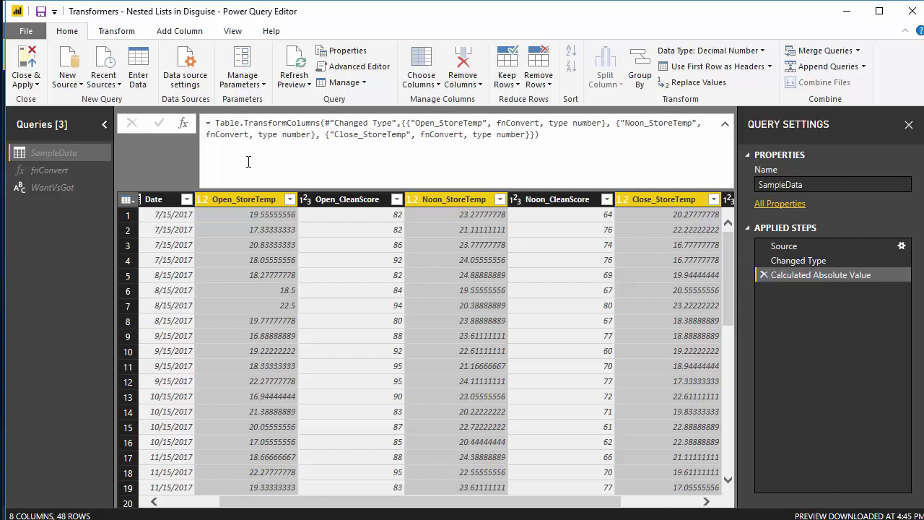
Examine the definition of the fnConvert function and return to the SampleData query.
left_click(52, 171)
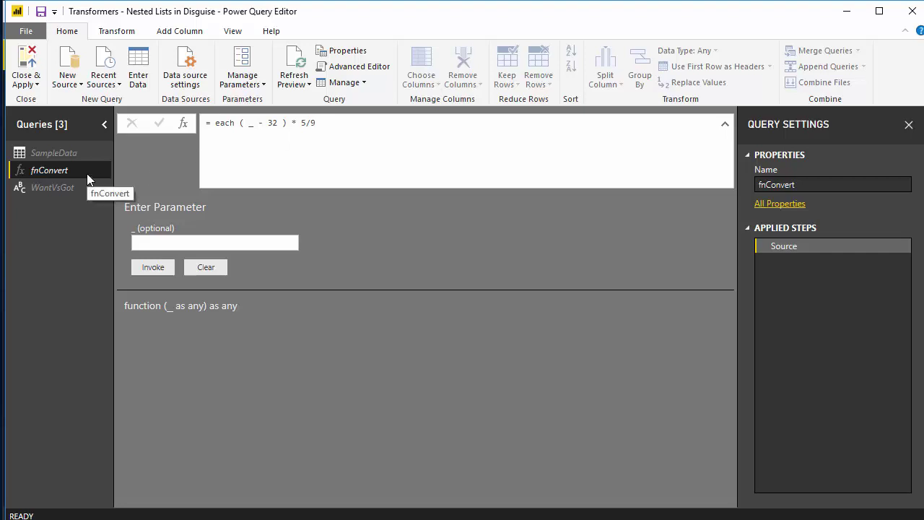
left_click(65, 158)
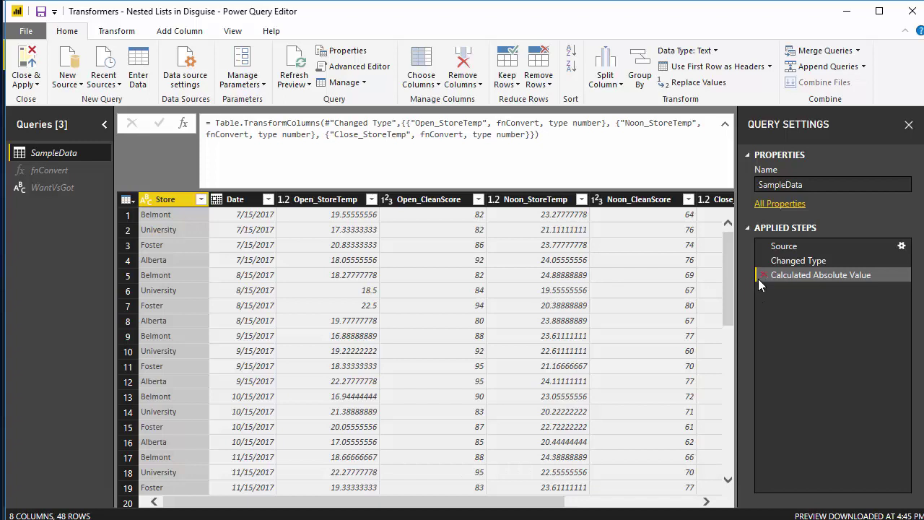
Break the Table.TransformColumns formula over several lines, with each column's inner list on its own indented line.
left_click(491, 164)
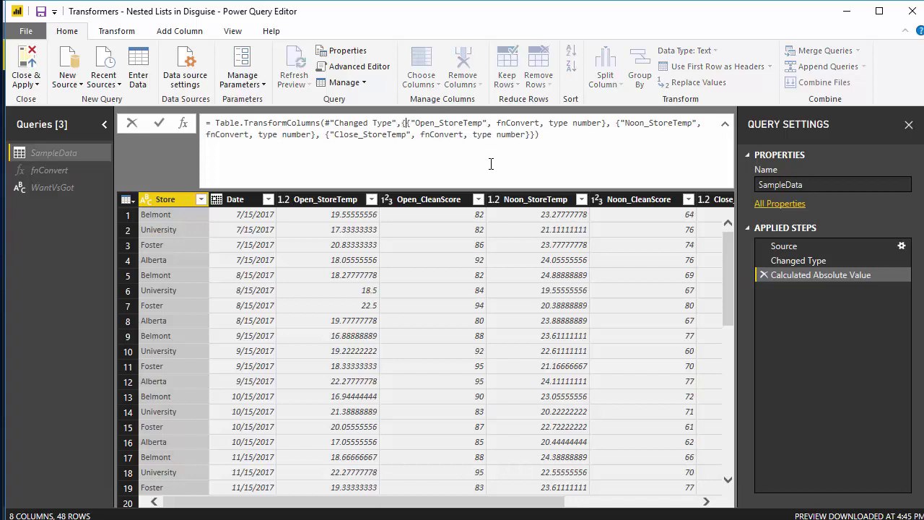
key("shift+Return")
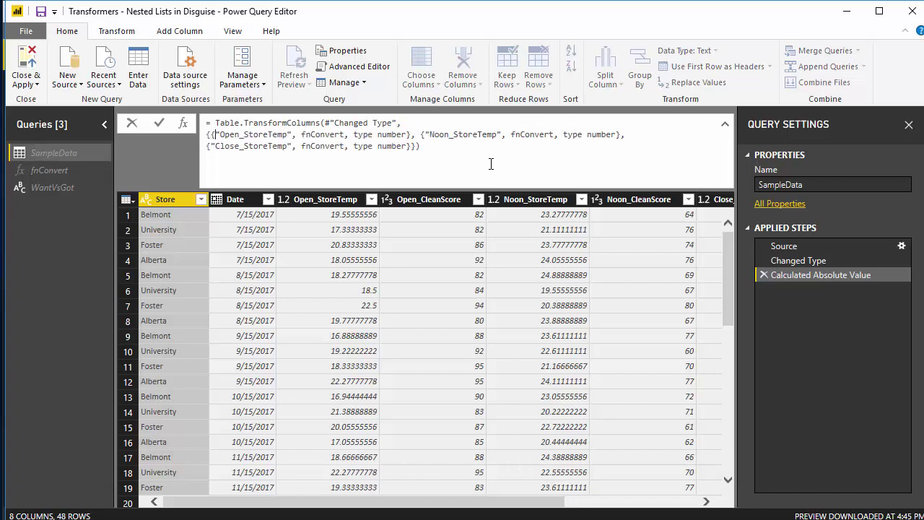
key("shift+Return")
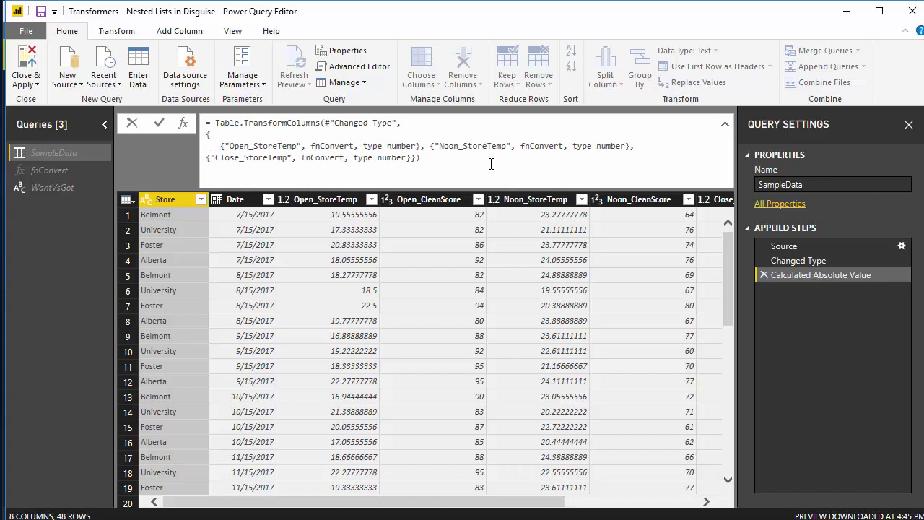
key("shift+Return")
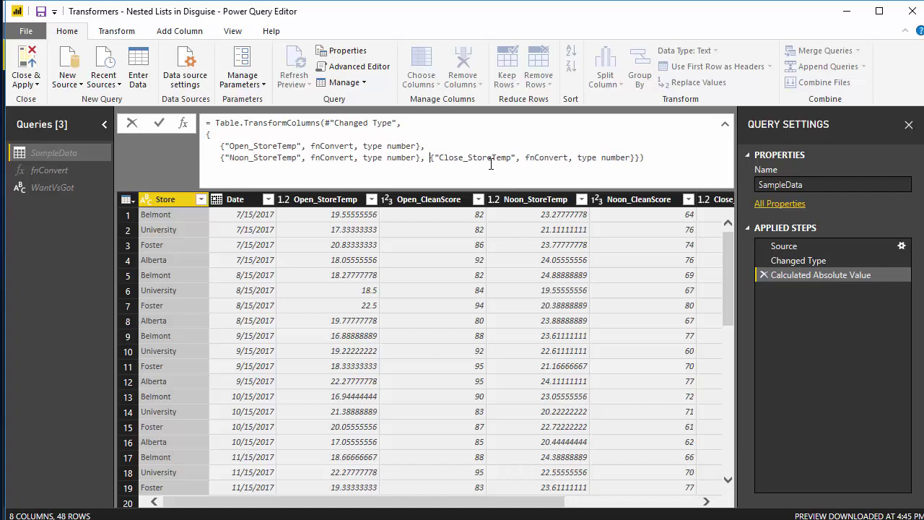
key("shift+Return")
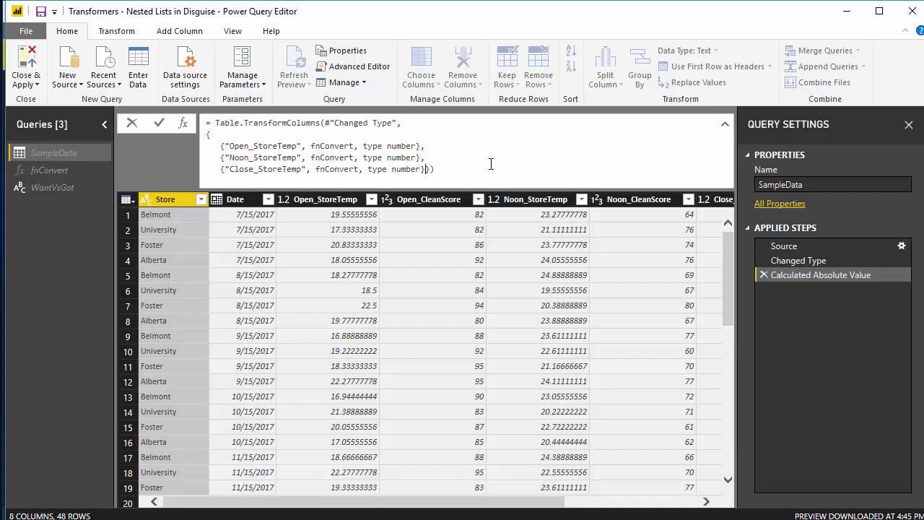
key("shift+Return")
key("Up")
key("Up")
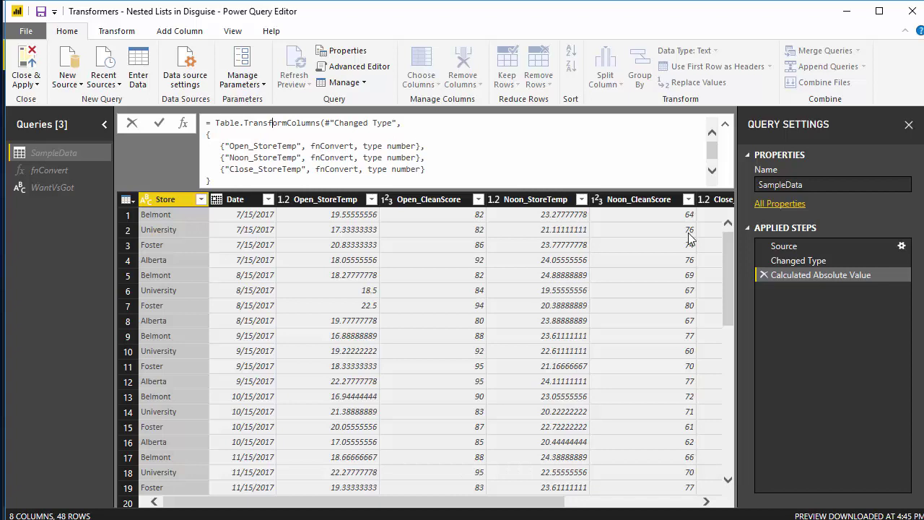
left_click(571, 157)
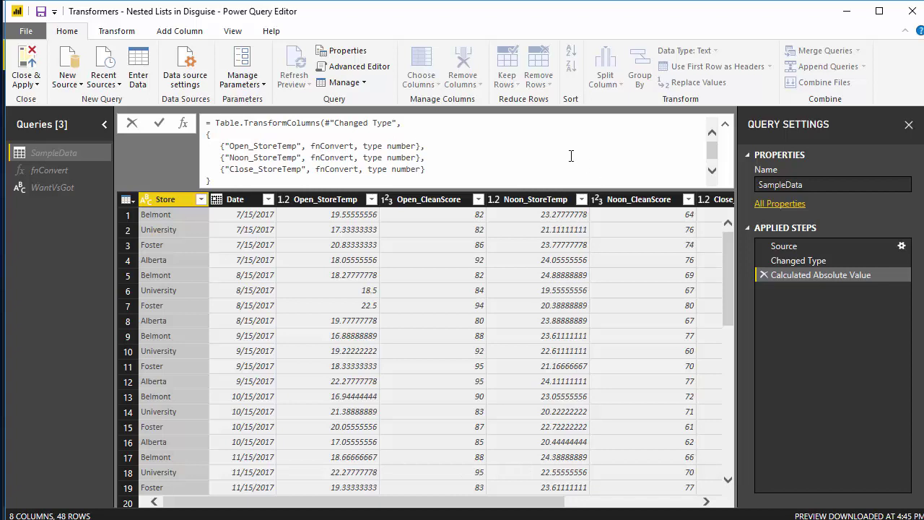
key("Return")
Delete the Calculated Absolute Value step from SampleData and recheck the fnConvert function's definition.
left_click(763, 275)
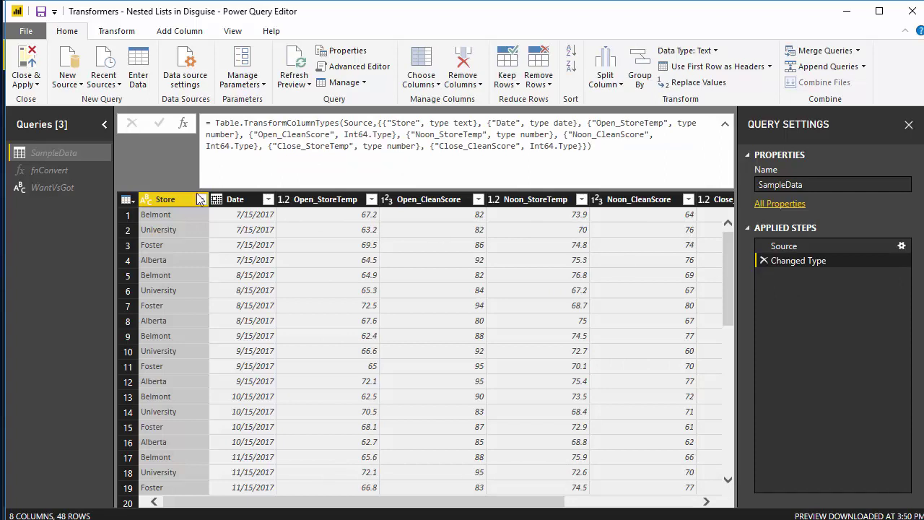
left_click(40, 177)
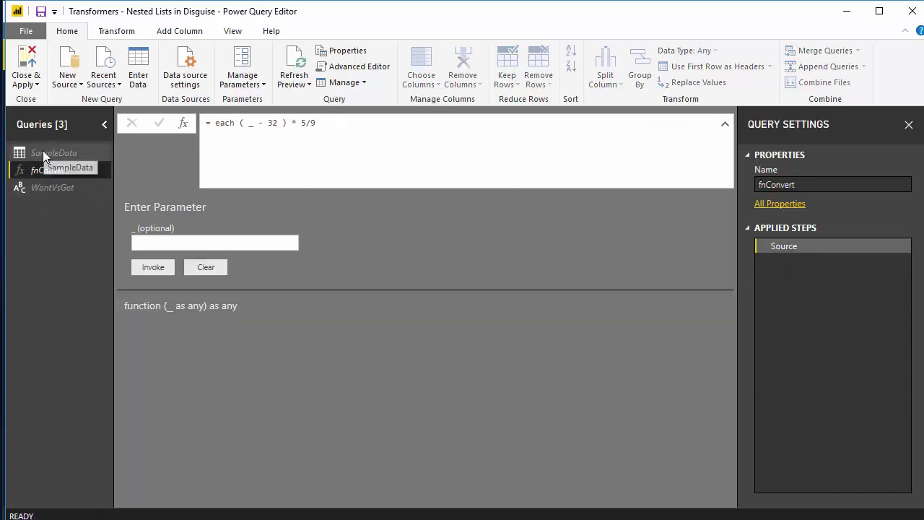
left_click(44, 155)
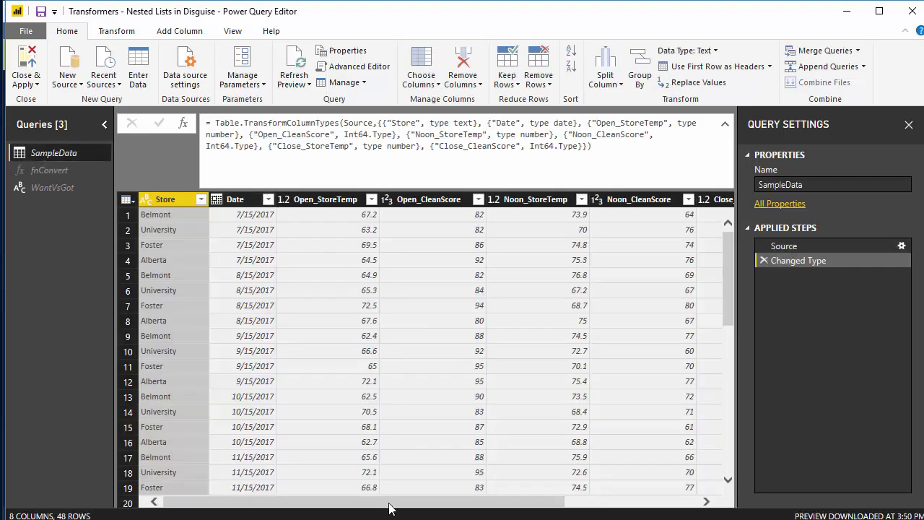
Keep only the Open_StoreTemp, Noon_StoreTemp and Close_StoreTemp columns, removing all other columns.
left_click_drag(387, 505, 450, 505)
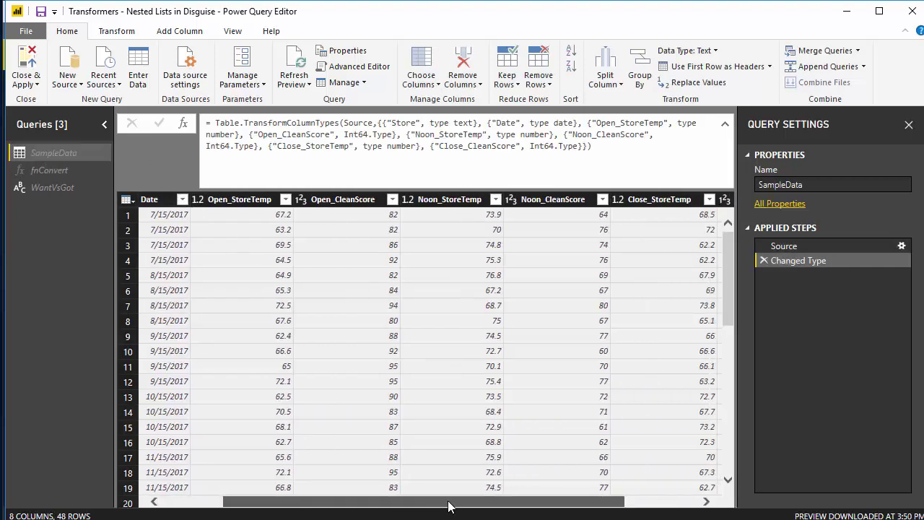
left_click(243, 205)
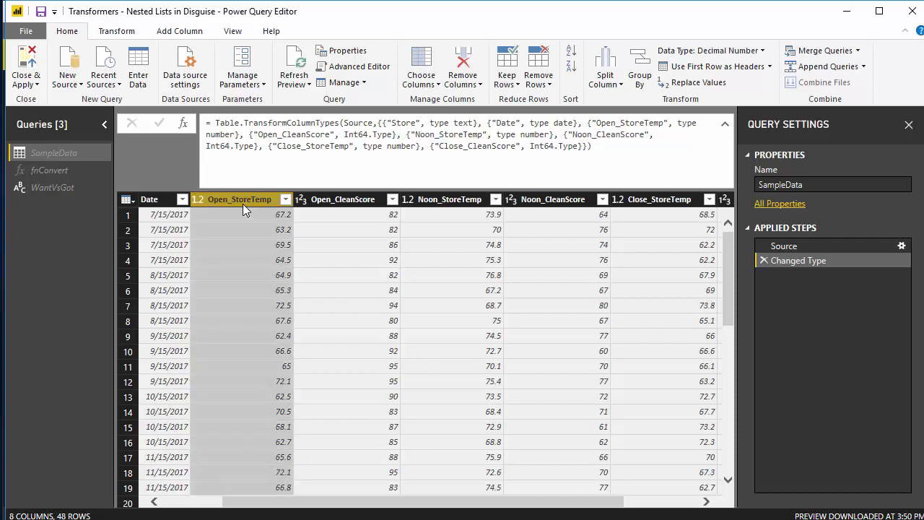
left_click(445, 203, "ctrl")
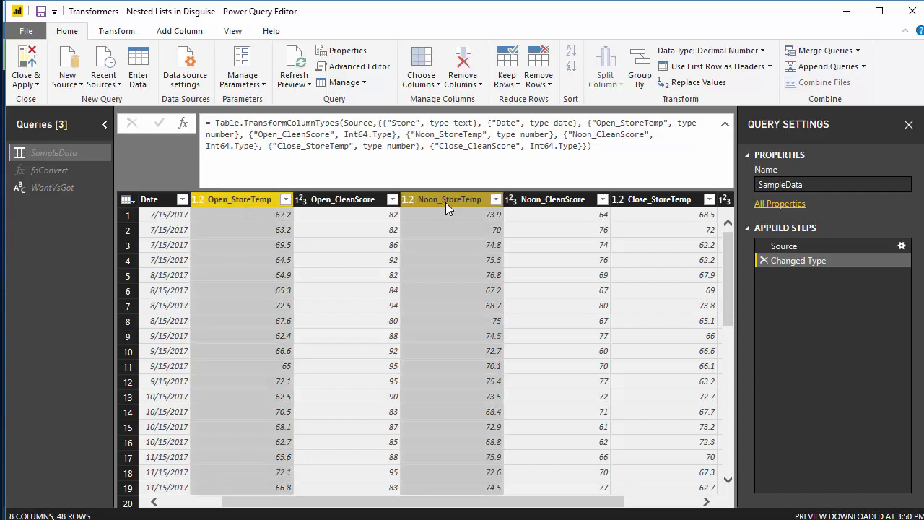
left_click(646, 202, "ctrl")
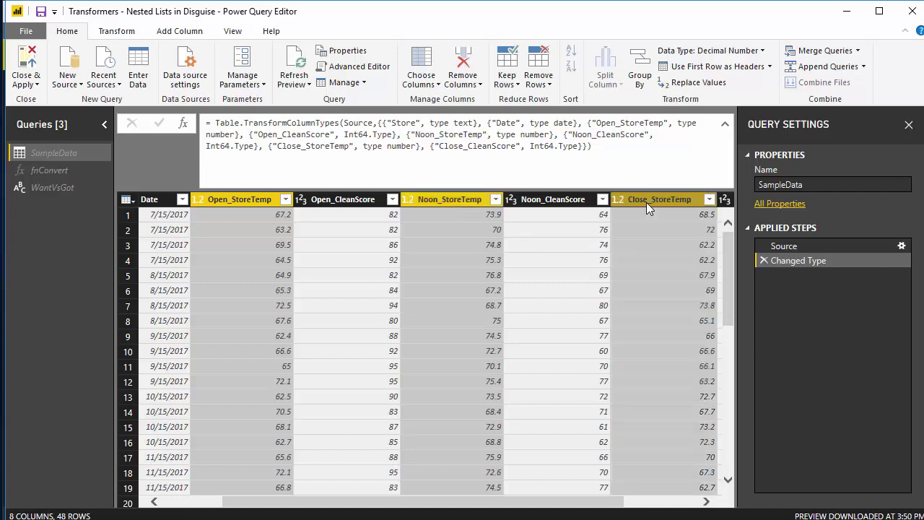
right_click(646, 207)
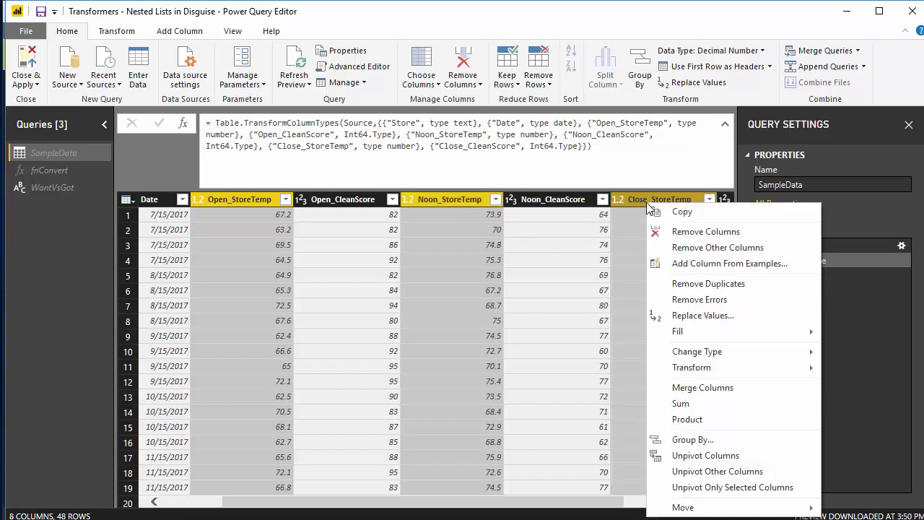
left_click(698, 249)
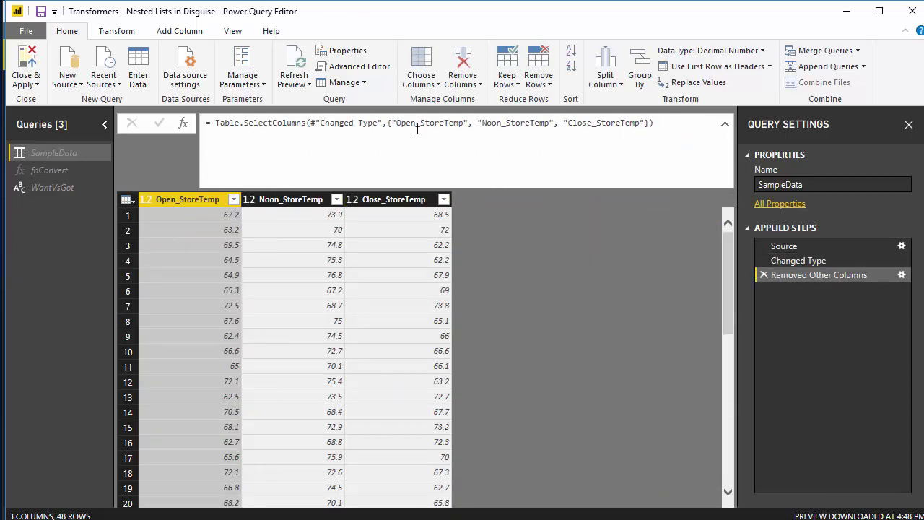
Copy the braced list of three StoreTemp column names from the Table.SelectColumns formula and delete the Removed Other Columns step.
left_click(387, 124)
key("shift+Right")
key("shift+Right")
key("shift+Right")
key("shift+Right")
key("shift+Right")
key("shift+Right")
key("shift+Right")
key("shift+Right")
key("shift+Right")
key("shift+Right")
key("shift+Right")
key("shift+Right")
key("shift+Right")
key("shift+Right")
key("shift+Right")
key("shift+Right")
key("shift+Right")
key("shift+Right")
key("shift+Right")
key("shift+Right")
key("shift+Right")
key("shift+Right")
key("shift+Right")
key("shift+Right")
key("shift+Right")
key("shift+Right")
key("shift+Right")
key("shift+Right")
key("shift+Right")
key("shift+Right")
key("shift+Right")
key("shift+Right")
key("shift+Right")
key("shift+Right")
key("shift+Right")
key("shift+Right")
key("shift+Right")
key("shift+Right")
key("shift+Right")
key("shift+Right")
key("ctrl+c")
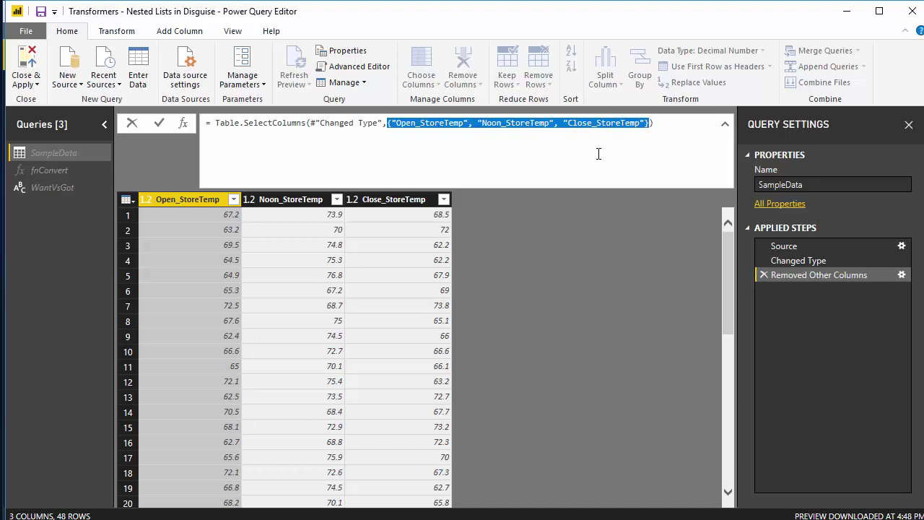
left_click(764, 275)
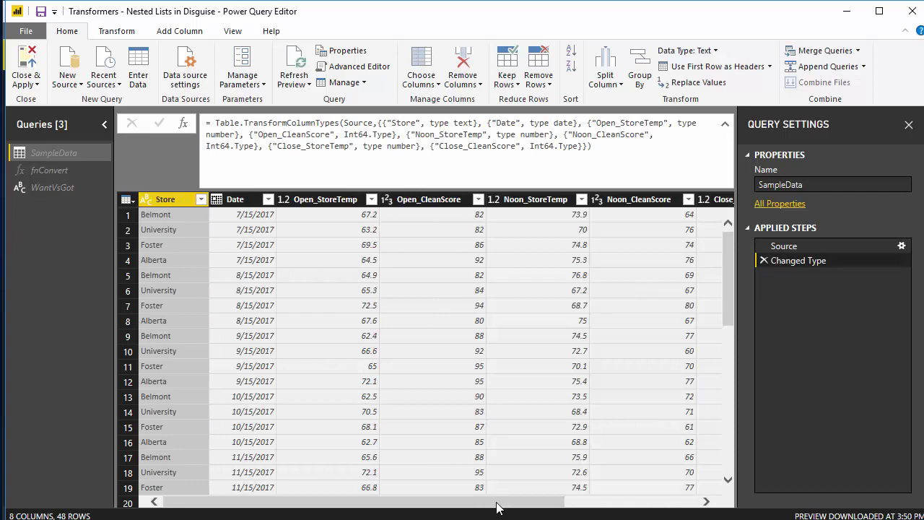
Transform the Store column to UPPERCASE to generate a Table.TransformColumns step.
right_click(182, 204)
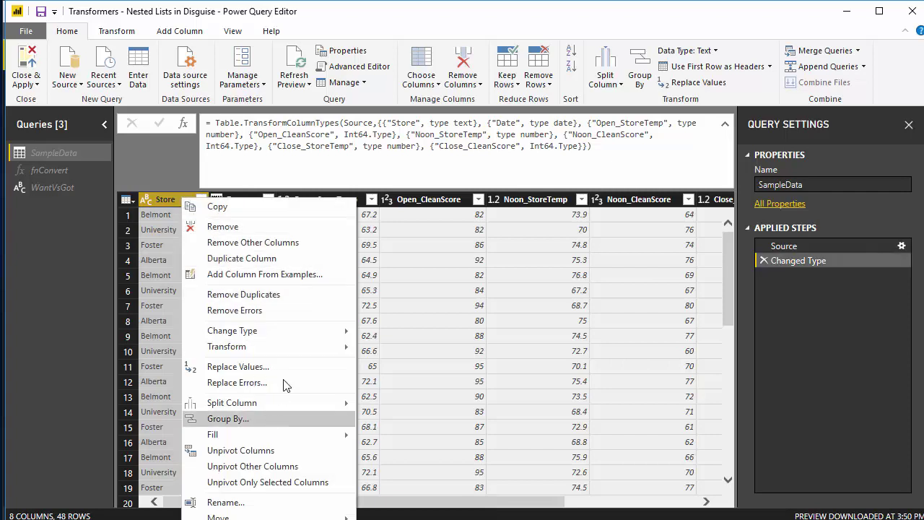
mouse_move(339, 347)
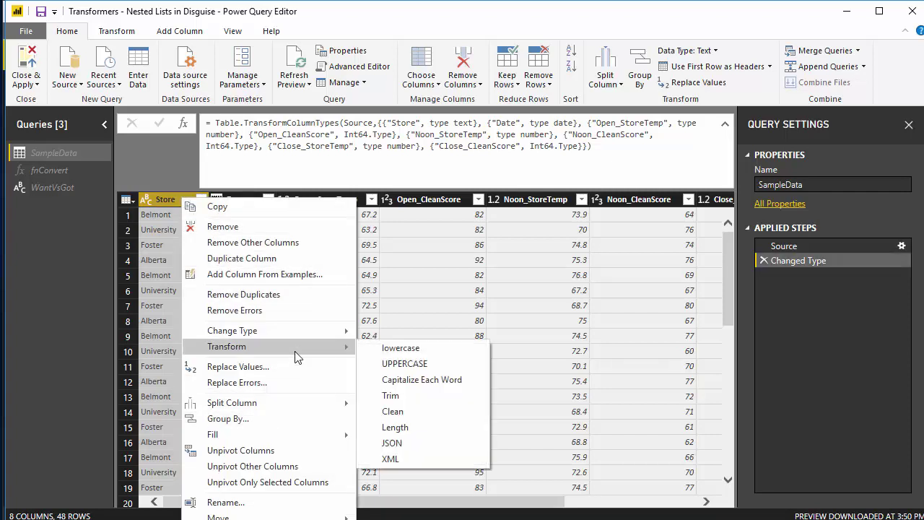
left_click(429, 364)
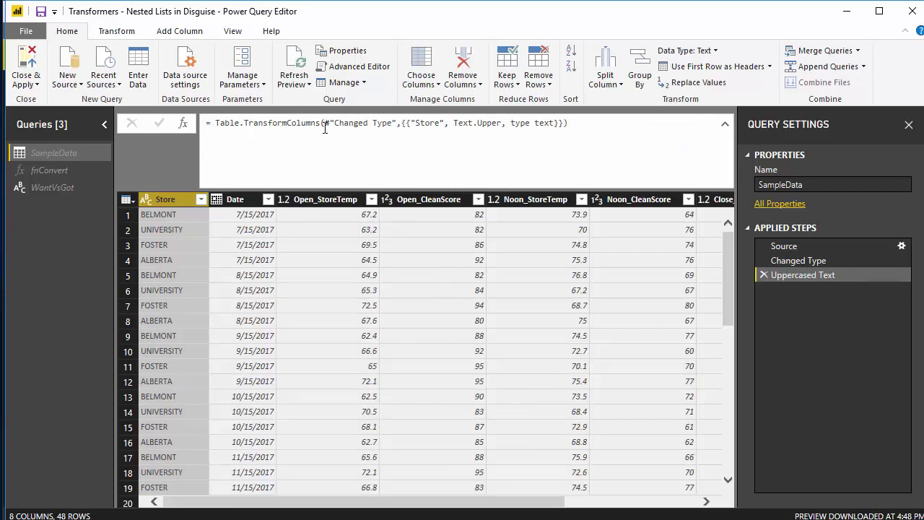
Break the Table.TransformColumns formula over several lines, with the Store inner list on its own indented line.
left_click(402, 123)
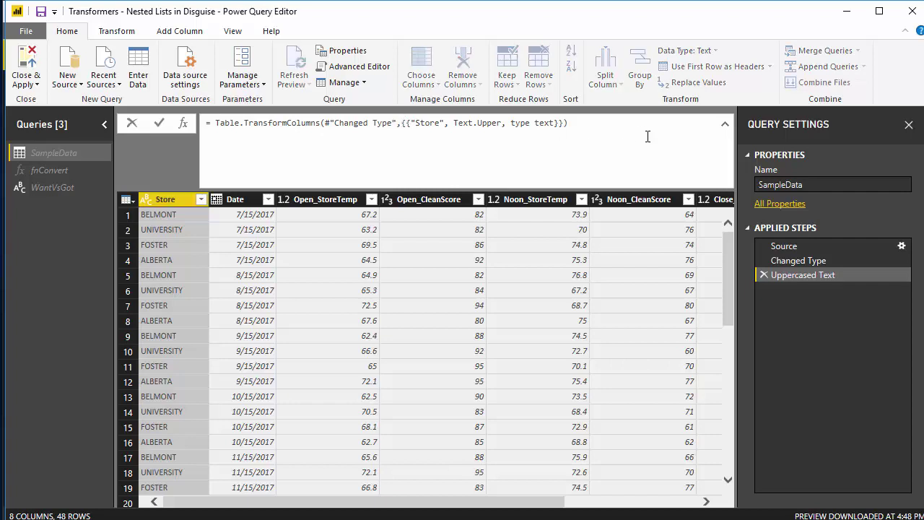
key("shift+Return")
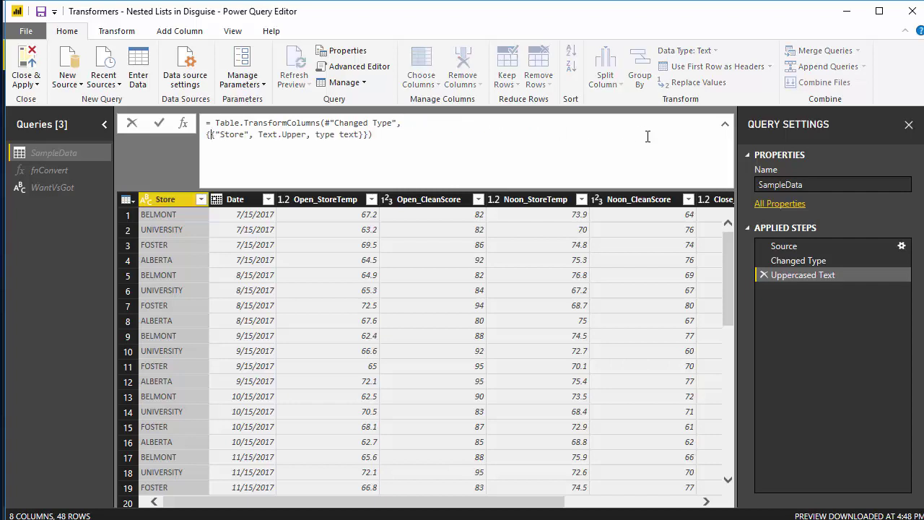
key("shift+Return")
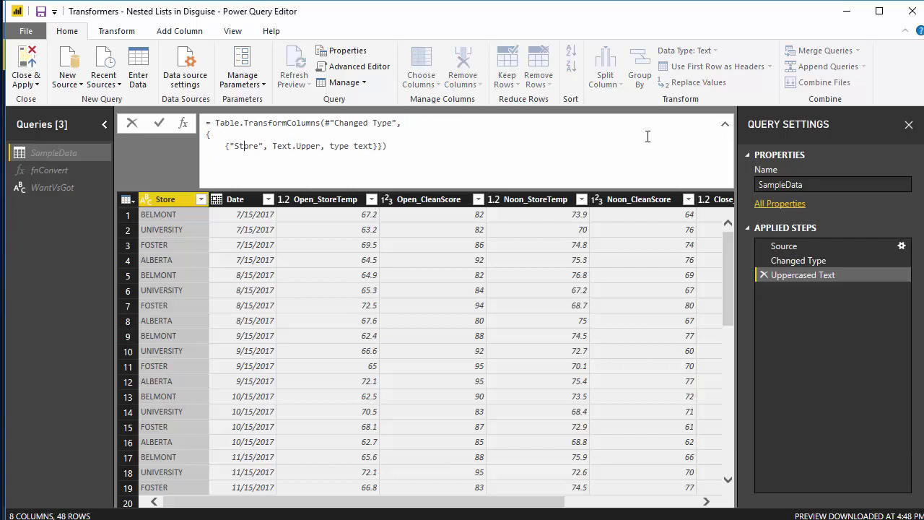
key("shift+Return")
key("Up")
key("Right")
key("Right")
key("Right")
key("Right")
Replace the nested Store list in the formula with the copied list of the three StoreTemp column names.
left_click(237, 137)
key("ctrl+shift+End")
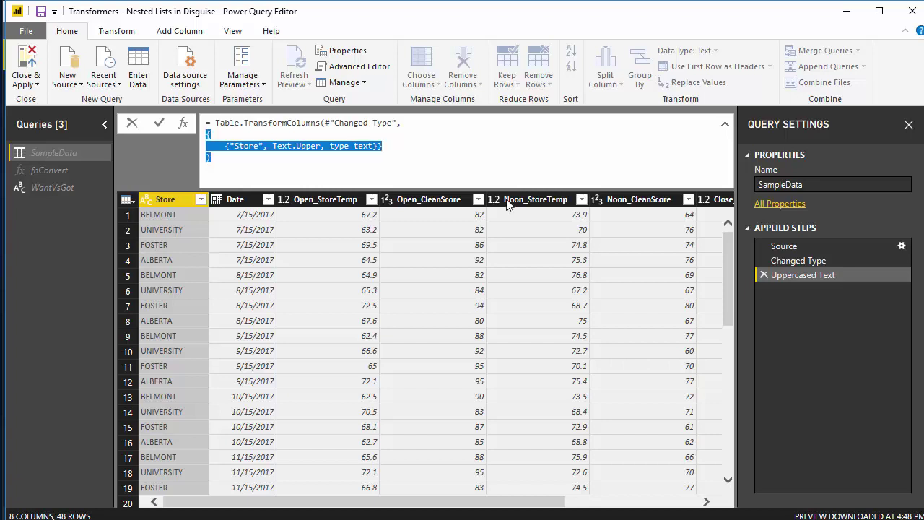
key("BackSpace")
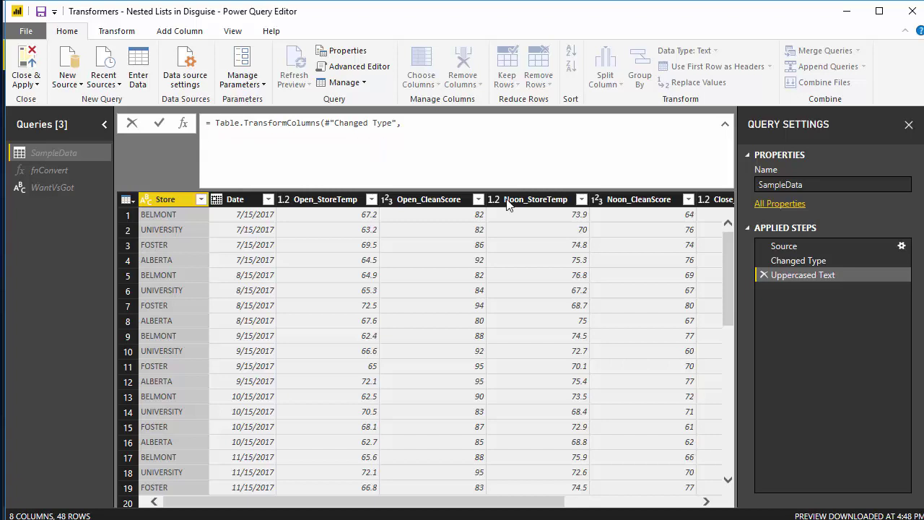
key("ctrl+v")
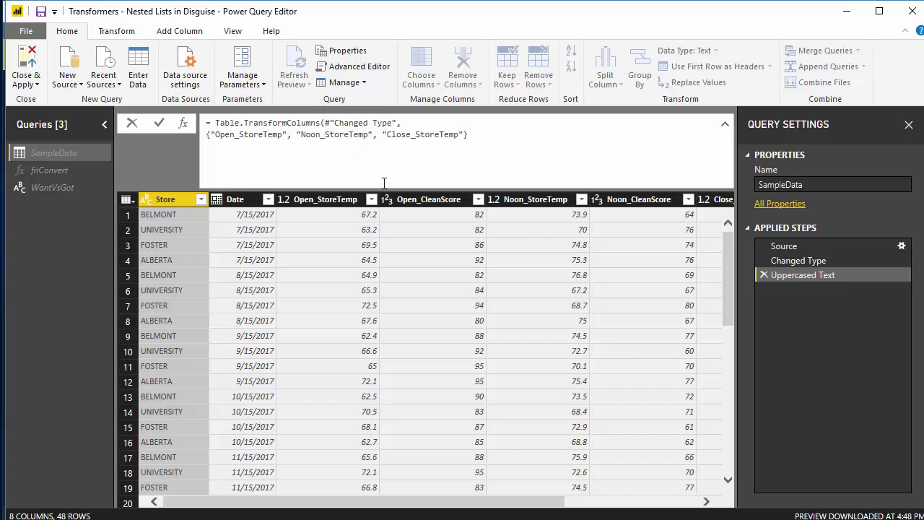
Insert "List.Transform(" on its own line before the column name list and indent the list beneath it.
key("shift+Return")
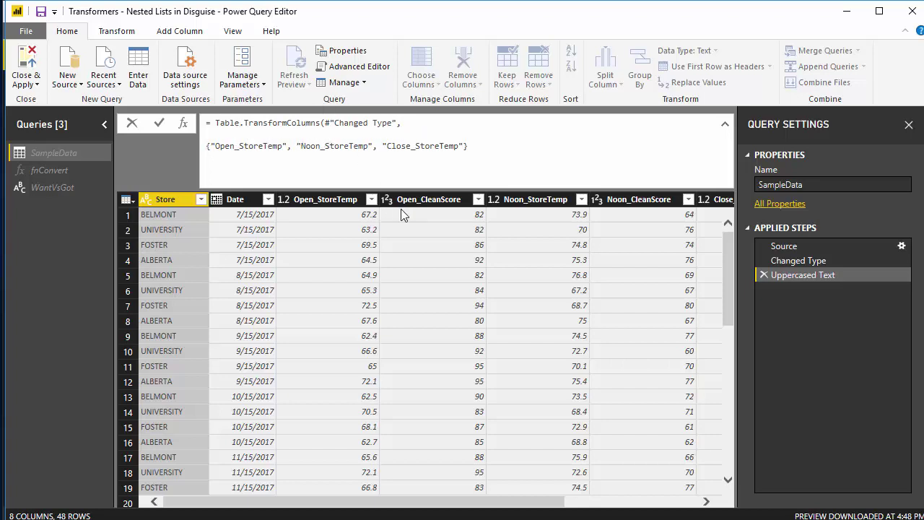
type("List.Transform(")
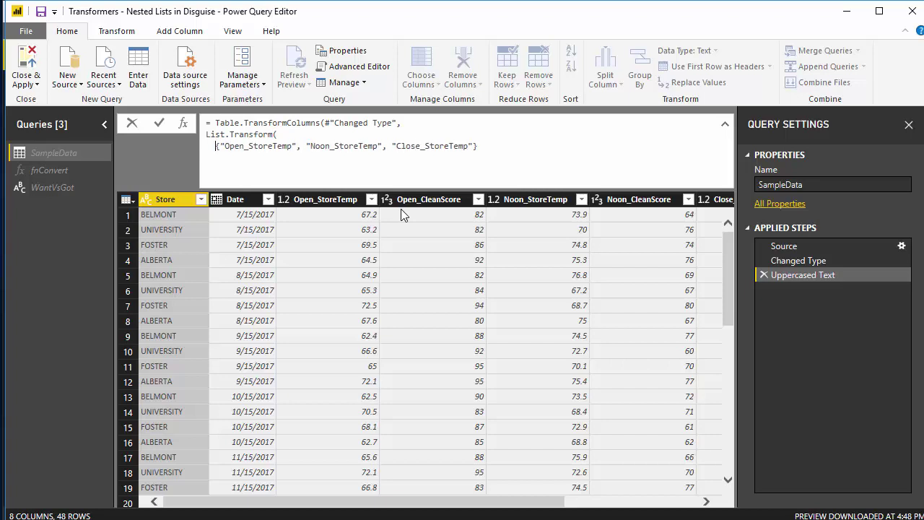
key("Right")
key("Right")
key("Right")
key("Right")
key("Right")
key("Right")
key("Right")
key("Right")
key("Right")
key("Right")
key("Right")
key("Right")
key("Right")
key("Right")
key("Right")
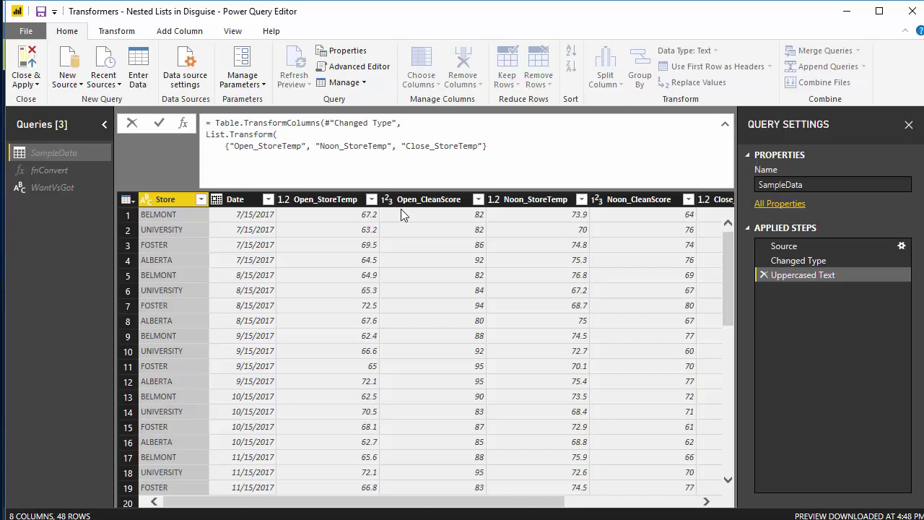
Add the transformation "each { _, fnConvert, Number.Type }" after the column list, close List.Transform and apply the formula.
type(",")
key("Return")
type("each ")
type("{")
type(" _")
type(", ")
type("fnConve")
type("rt")
type(", ")
type("Number.")
type("Type")
type(" } ")
type(")")
key("Return")
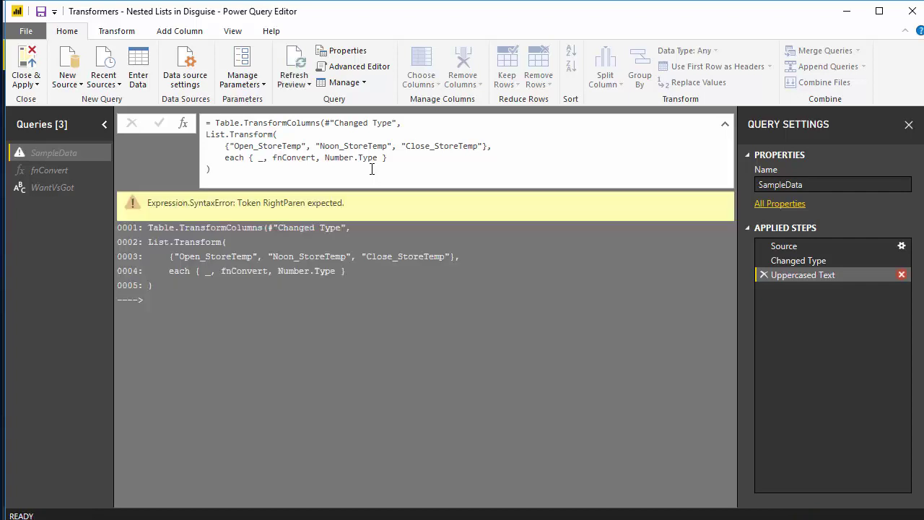
Add the missing closing parenthesis for Table.TransformColumns on a new last line and apply the formula.
left_click(410, 170)
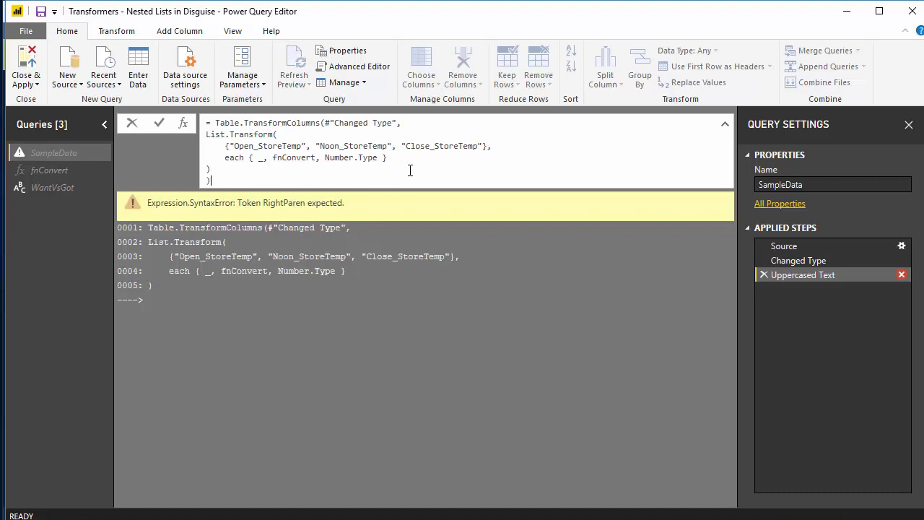
key("Up")
key("Up")
key("Up")
key("Up")
key("Right")
key("Return")
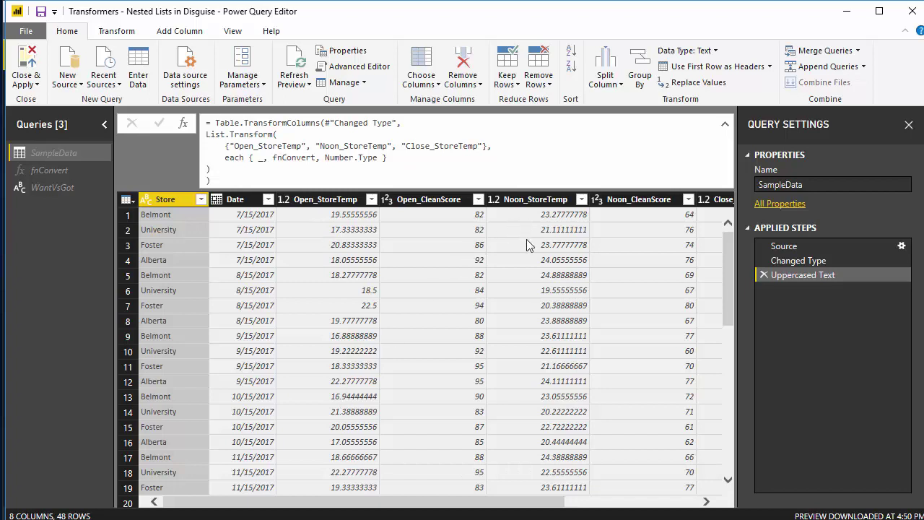
Rename the Uppercased Text step to "Change from F to C".
right_click(809, 273)
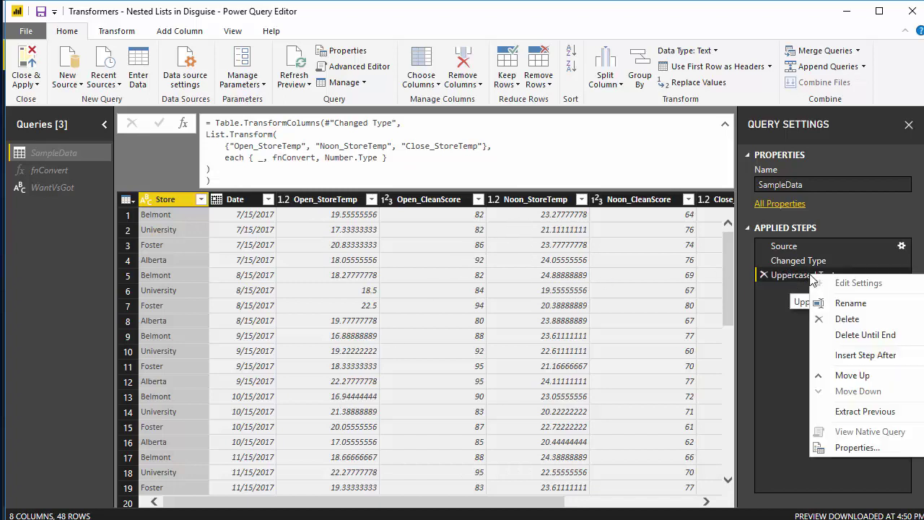
left_click(846, 303)
type("C")
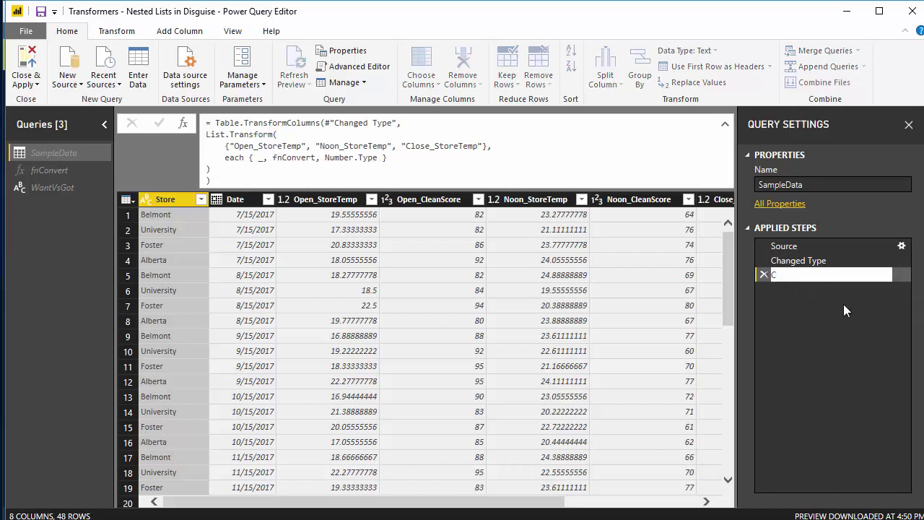
type("hange from F to C")
key("Return")
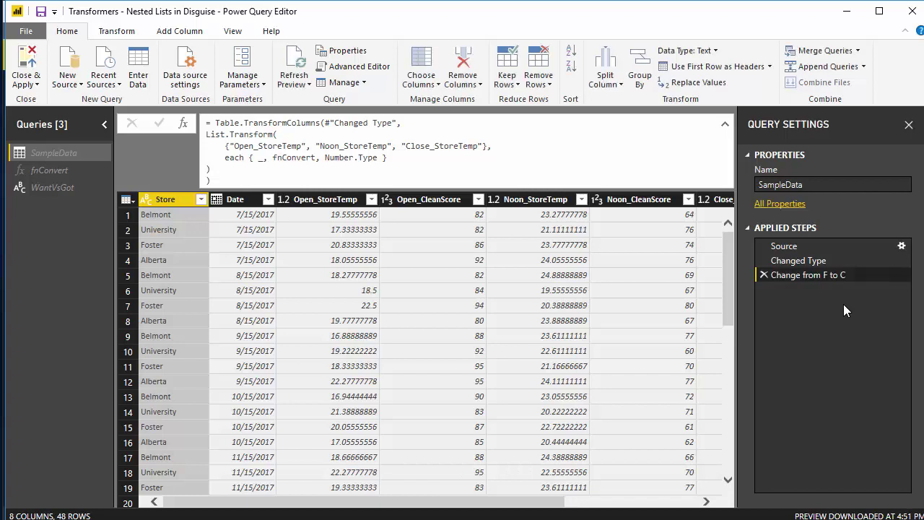
Copy the expression "each ( _ - 32 ) * 5/9" from the fnConvert function and return to the SampleData query.
left_click(58, 176)
left_click(71, 171)
left_click(388, 137)
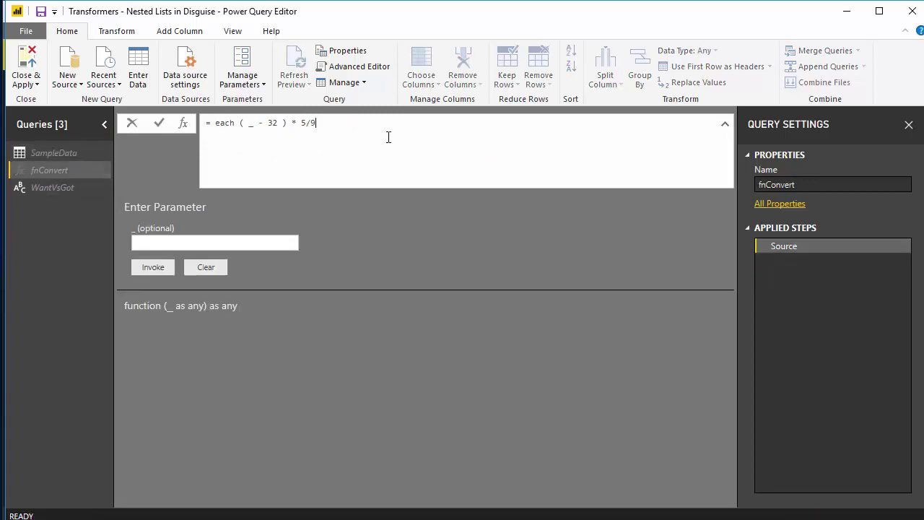
key("shift+Left")
key("shift+Left")
key("shift+Left")
key("shift+Left")
key("shift+Left")
key("shift+Left")
key("shift+Left")
key("shift+Left")
key("shift+Left")
key("shift+Left")
key("shift+Left")
key("shift+Left")
key("shift+Left")
key("shift+Left")
key("shift+Left")
key("shift+Left")
key("shift+Left")
key("shift+Left")
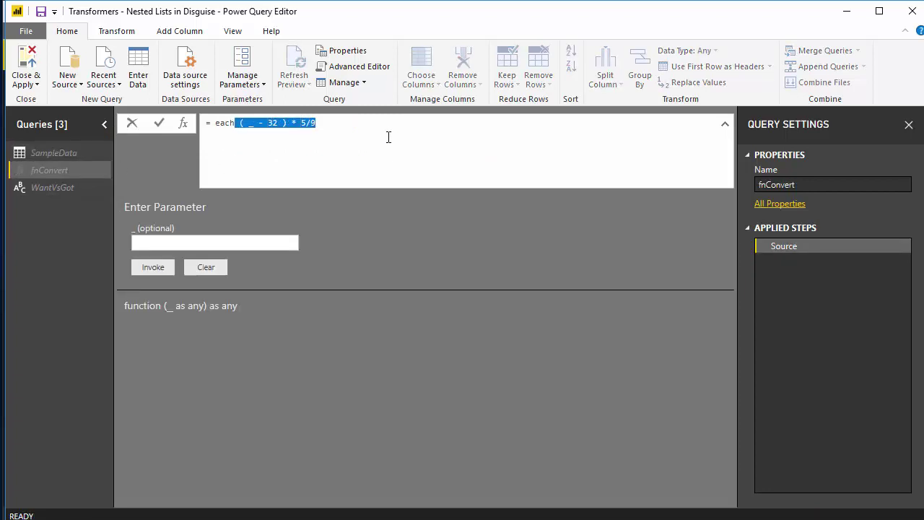
key("shift+Left")
key("shift+Left")
key("shift+Left")
key("ctrl+c")
left_click(54, 153)
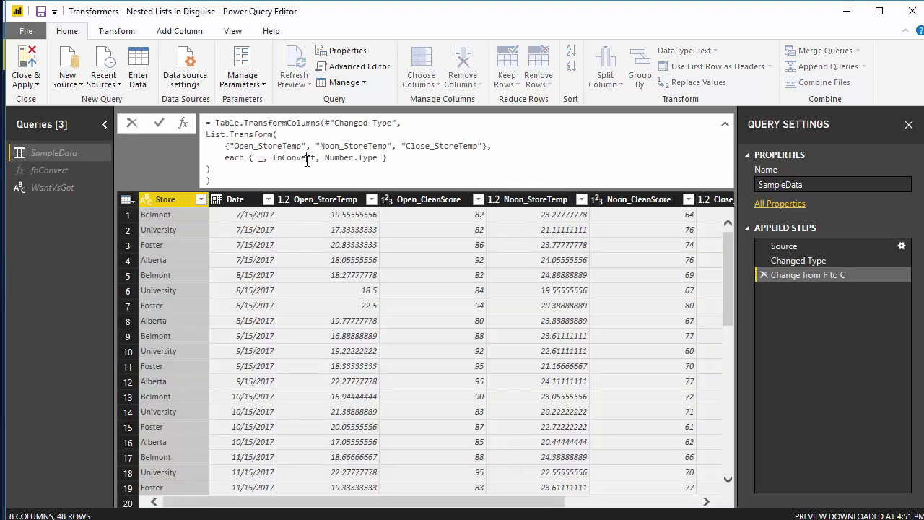
Replace fnConvert in the List.Transform expression with the inline function "each ( _ - 32 ) * 5/9" and apply the formula.
key("shift+Left")
key("shift+Left")
key("shift+Left")
key("shift+Left")
key("shift+Left")
key("shift+Left")
key("shift+Left")
key("shift+Left")
key("shift+Left")
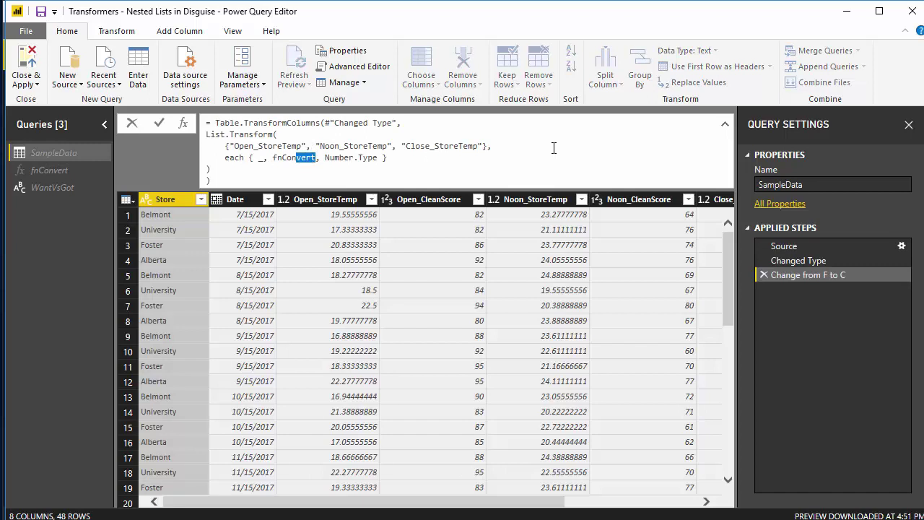
key("ctrl+v")
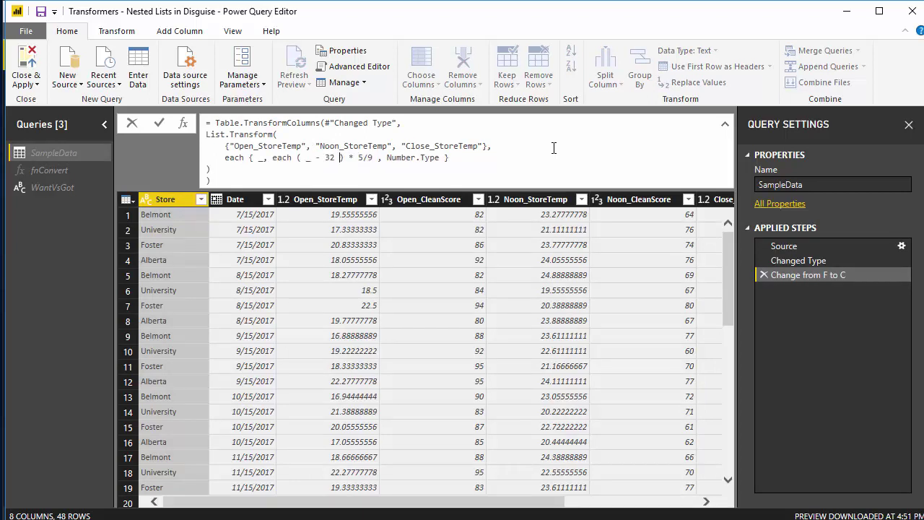
key("Left")
key("Left")
key("Left")
key("Left")
key("Return")
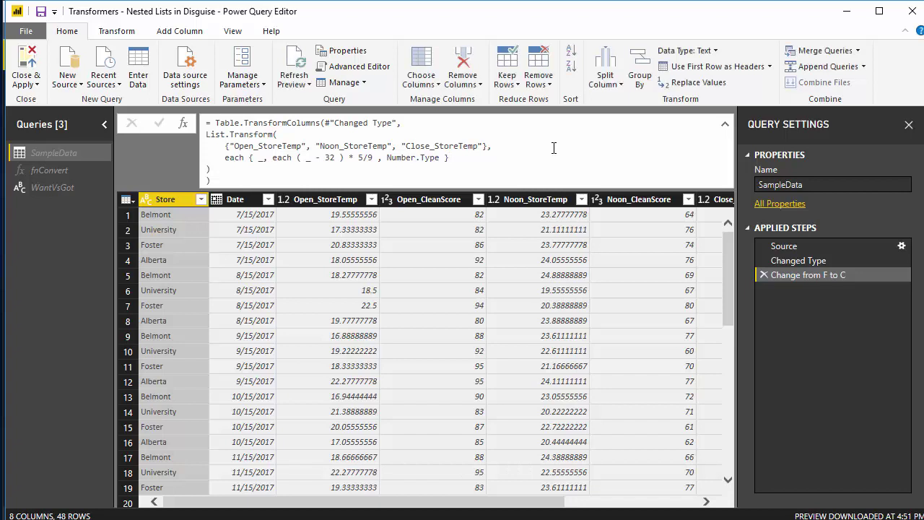